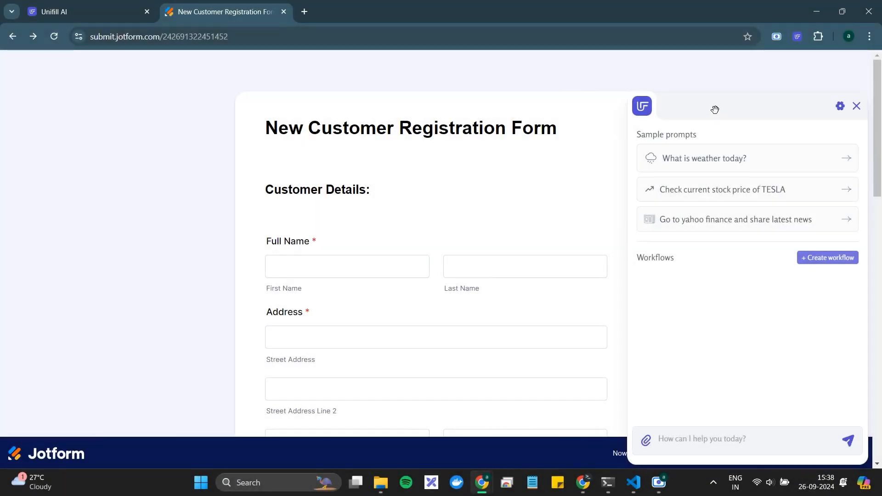
Move the Unifill AI assistant panel, with its sample prompts and 'dummy' workflow, to the screen centre
left_click_drag(715, 109, 397, 91)
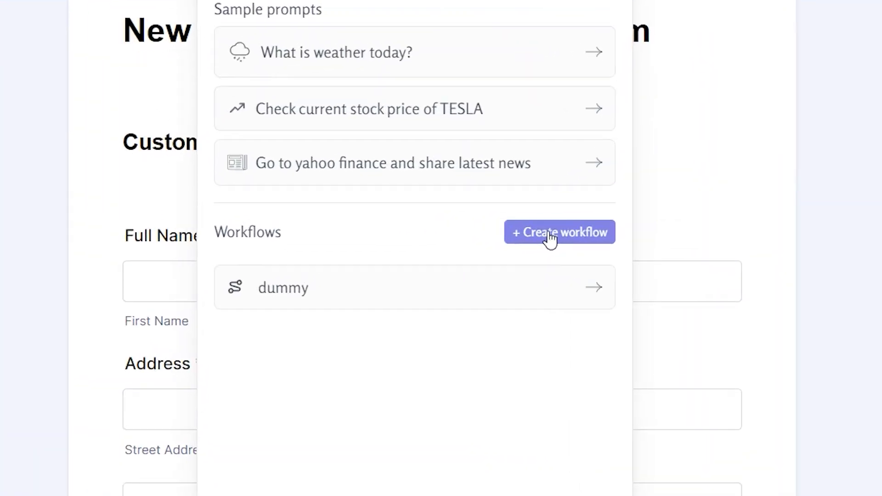
Create a workflow named 'Dummy Registration' and start recording its steps
left_click(503, 241)
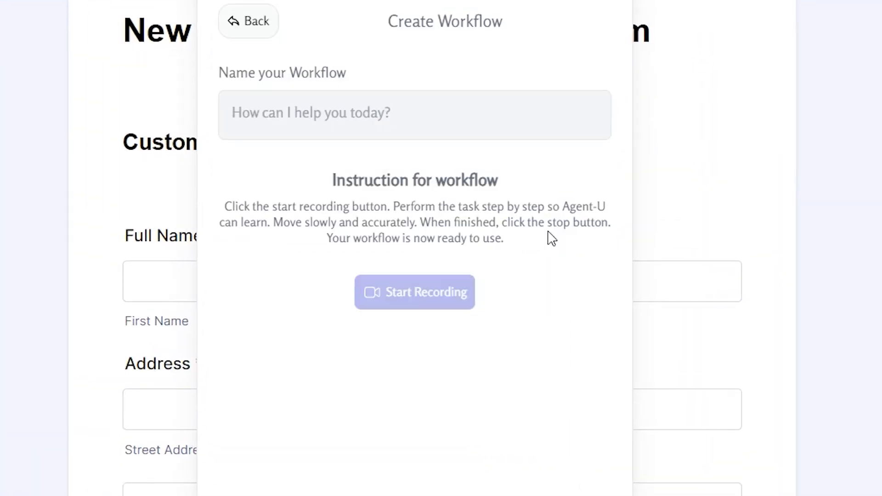
type("Dummy Registration")
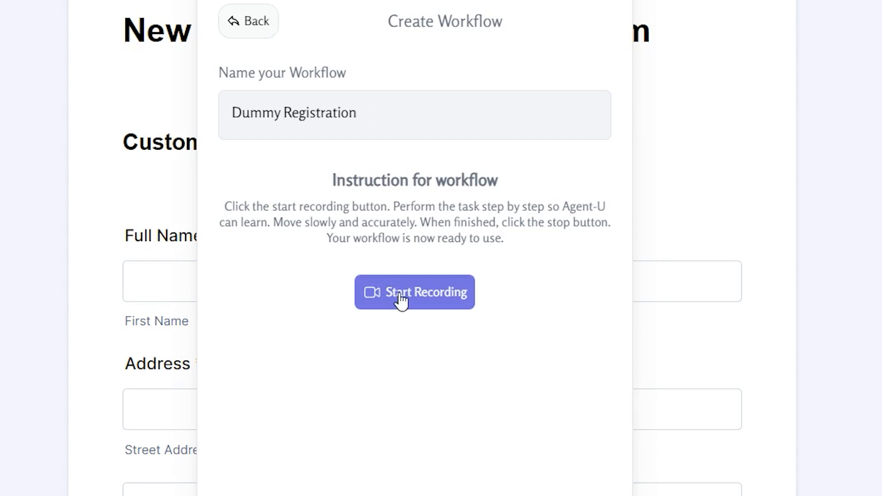
left_click(397, 312)
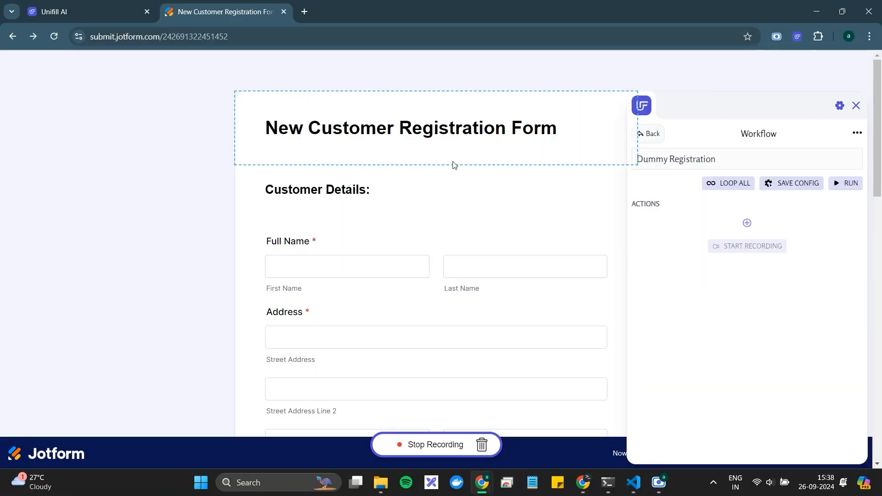
Enter First Name 'Name', Last Name 'Lastname' and Street Address 'street address'
left_click_drag(702, 107, 690, 84)
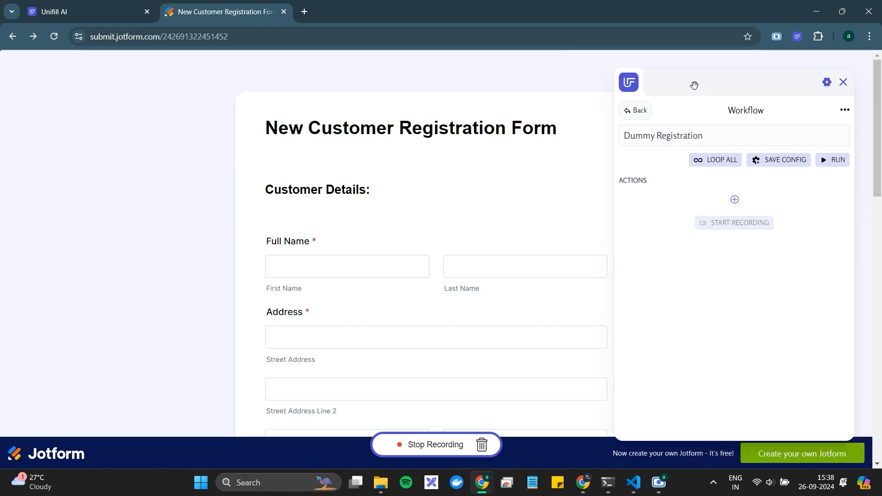
left_click(329, 270)
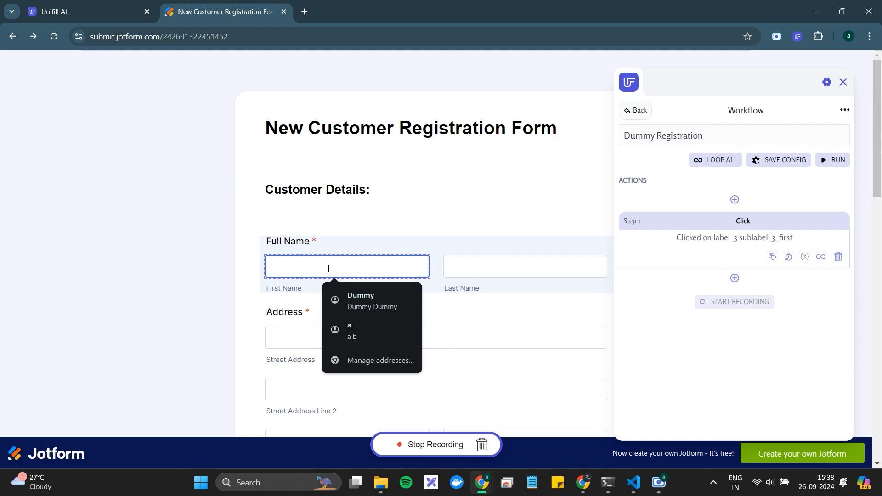
type("Name")
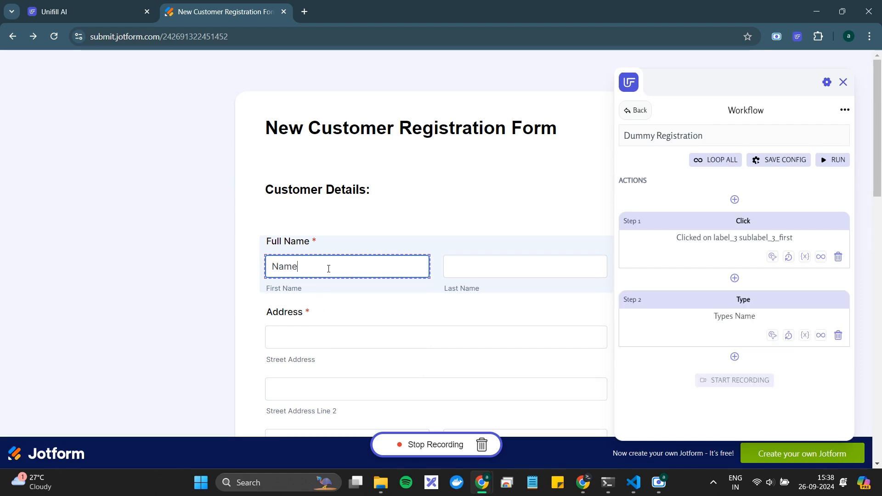
left_click(480, 266)
type("Las")
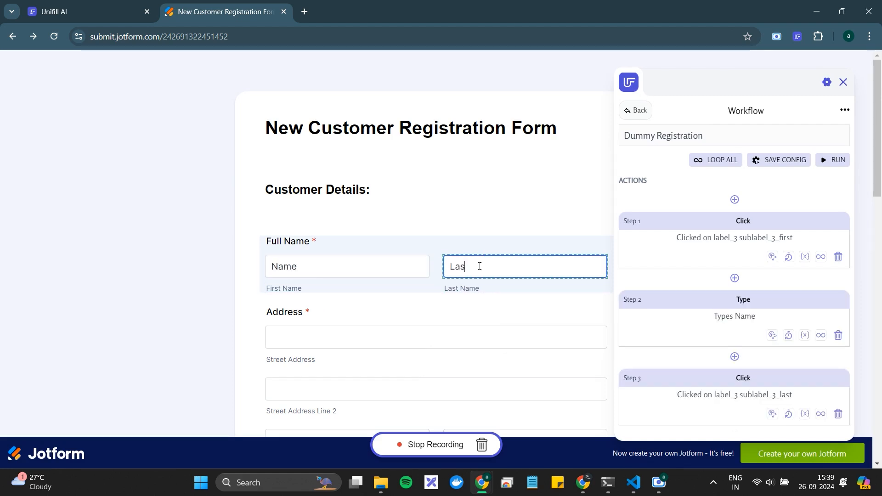
type("tname")
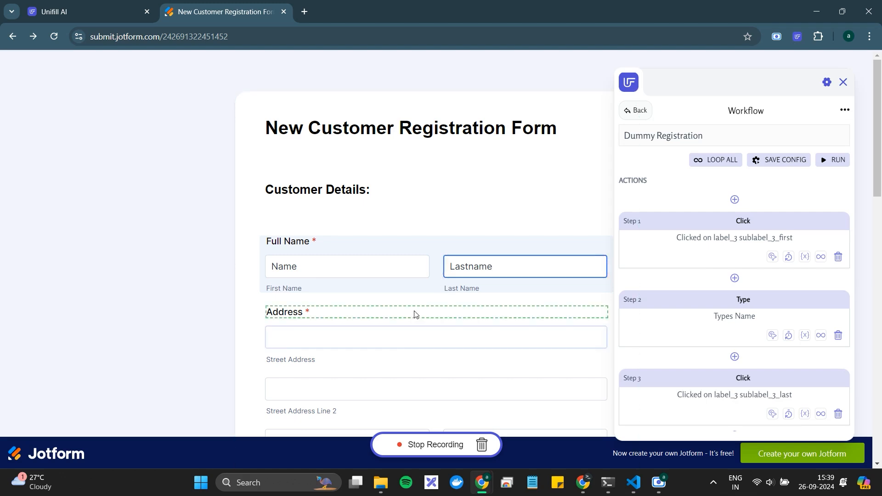
left_click(379, 335)
type("s")
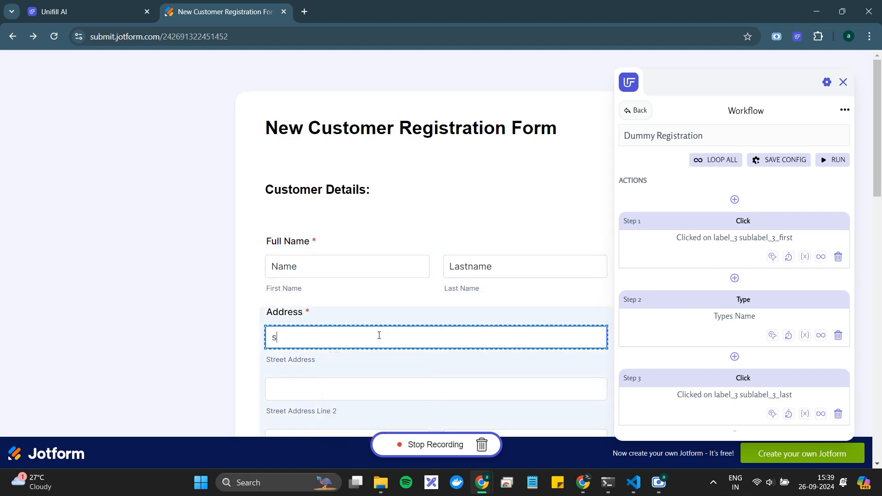
type("treet")
type("address")
scroll(379, 335, "down", 2)
Fill address line 2 'street address 2', city 'city', state 'state', zip 'zip3333' and a sample e-mail
left_click(349, 271)
type("st")
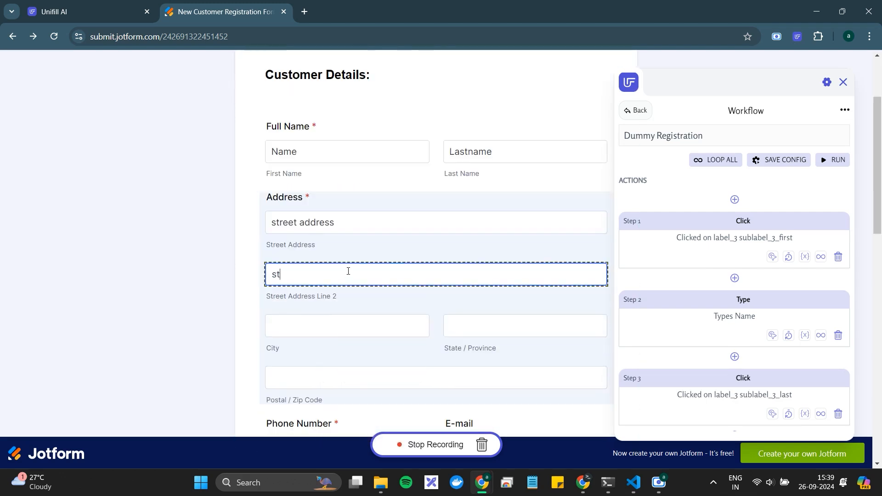
type("reet address 2")
left_click(348, 271)
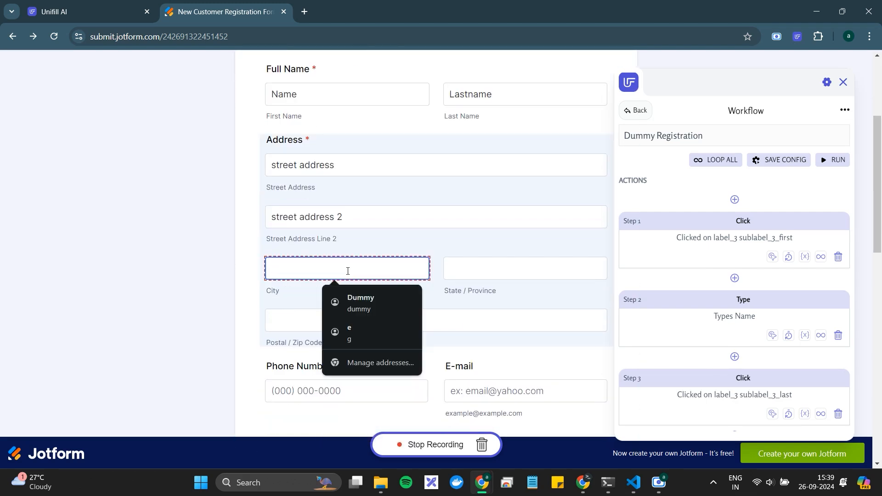
type("city")
left_click(470, 271)
type("state")
left_click(366, 269)
type("zip3333")
left_click(486, 220)
type("email@gmail.com")
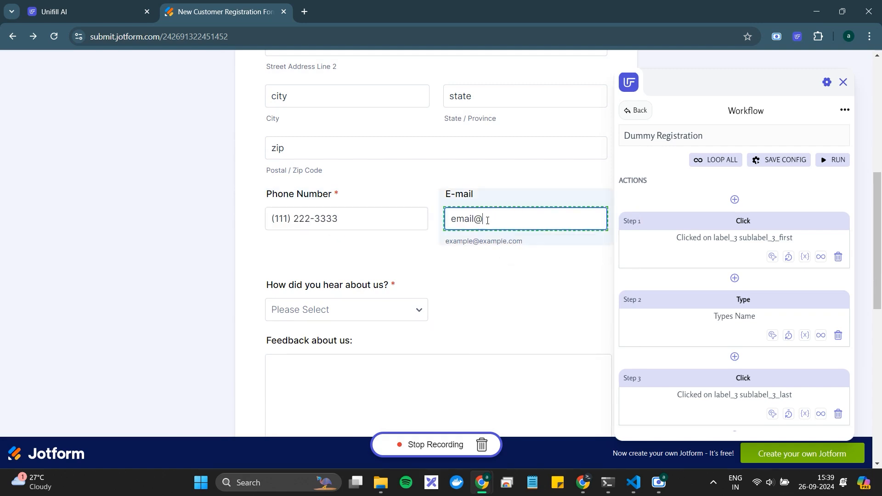
Pick Newspaper as referral, enter 'feedback', answer No, submit, and dismiss the save-address prompt
left_click(377, 310)
left_click(368, 342)
scroll(413, 313, "down", 2)
left_click(387, 262)
type("feedback")
left_click(271, 401)
scroll(413, 322, "down", 5)
left_click(439, 358)
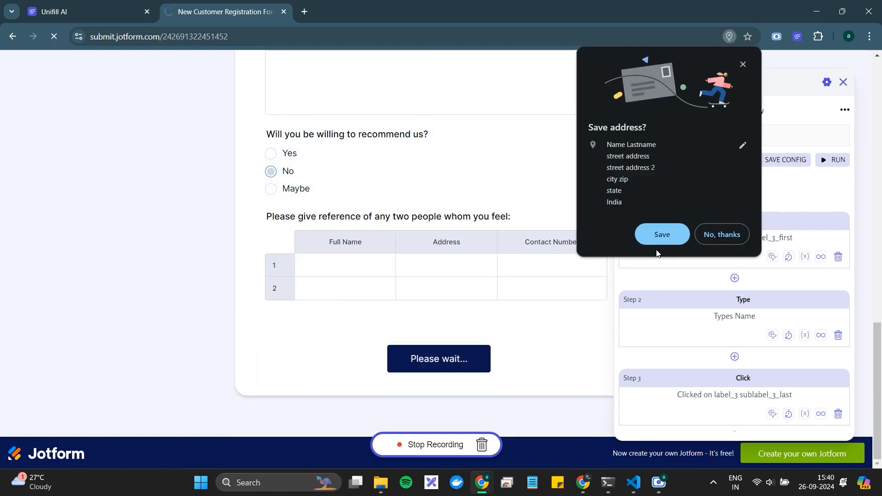
left_click(723, 234)
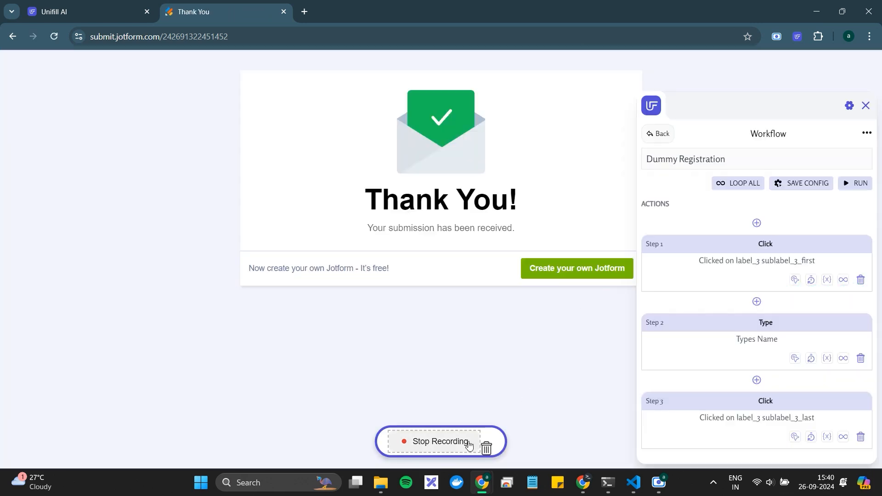
Stop recording and review the captured Actions list ending with the Submit click
left_click(454, 445)
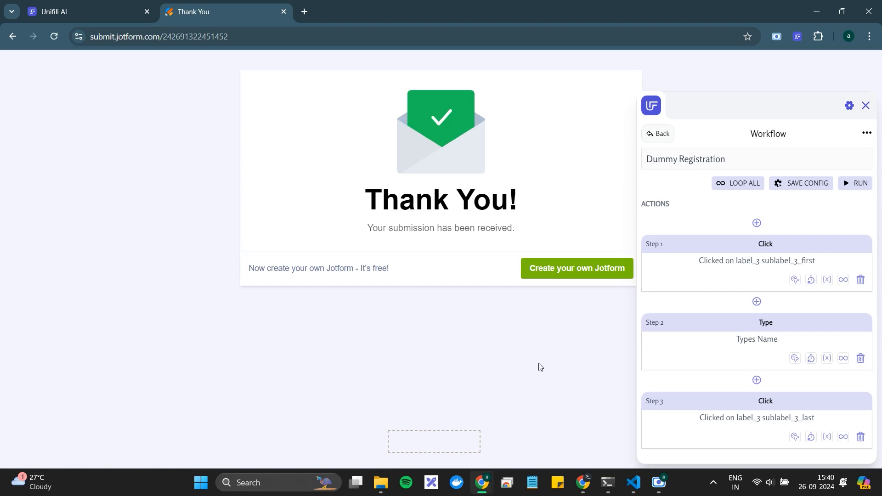
scroll(722, 363, "down", 20)
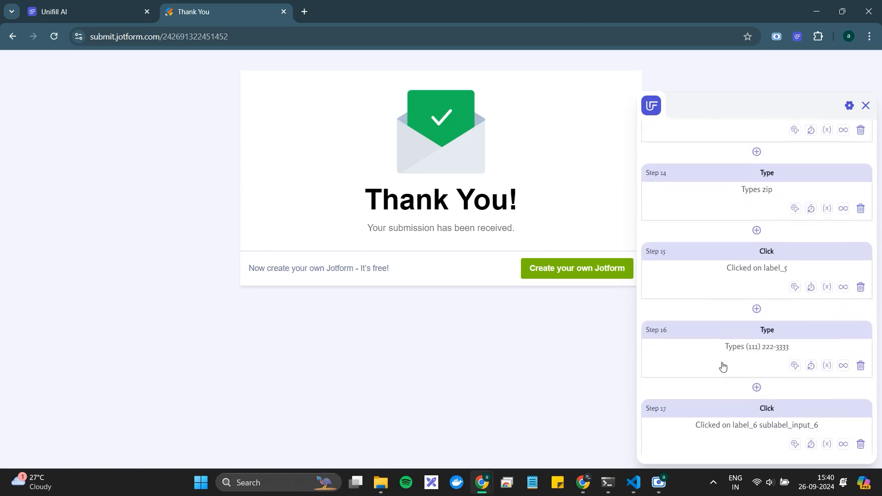
scroll(723, 366, "down", 8)
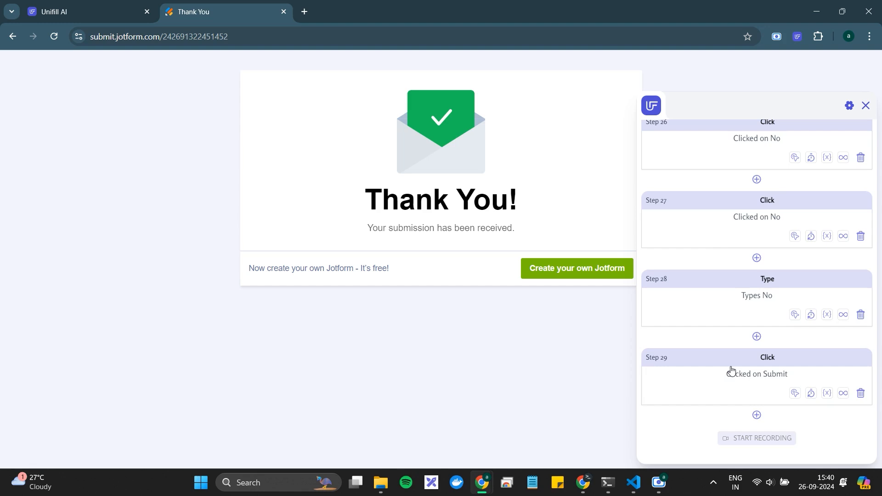
scroll(730, 369, "up", 3)
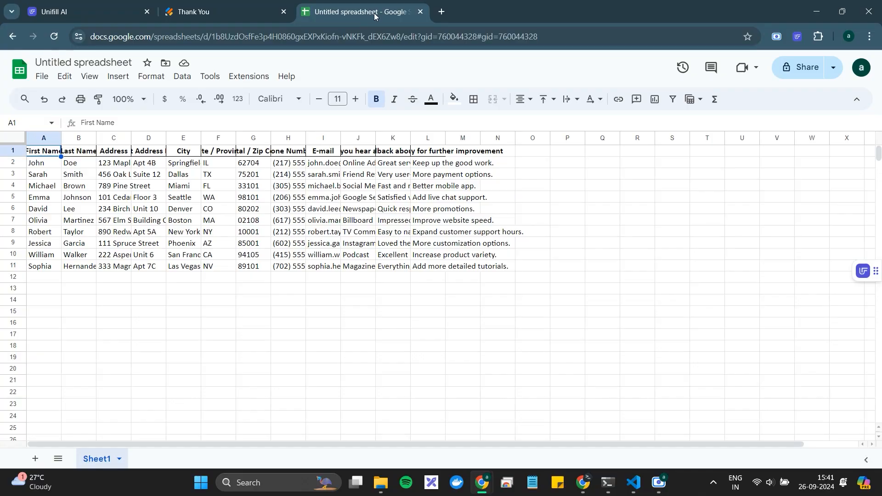
Snap the customer spreadsheet left and the Thank You window right, shifting the workflow panel left
left_click_drag(376, 14, 1, 182)
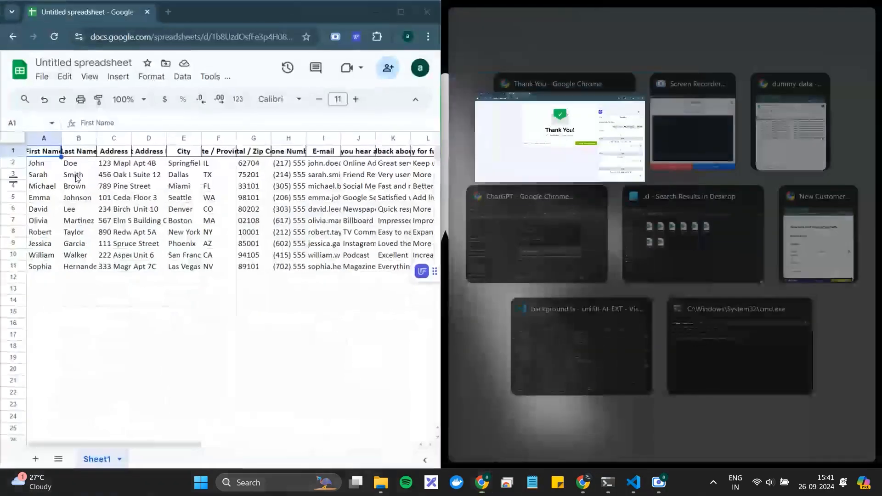
left_click(542, 126)
left_click_drag(781, 115, 612, 81)
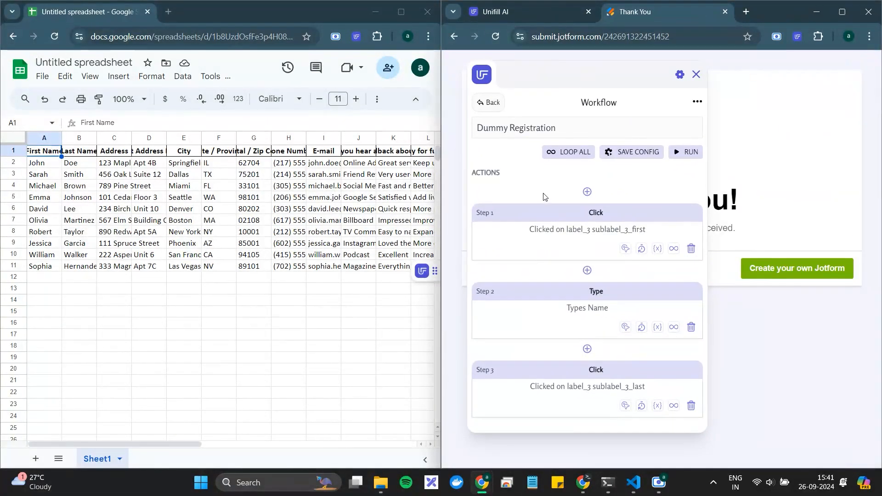
scroll(619, 233, "down", 5)
scroll(616, 234, "up", 5)
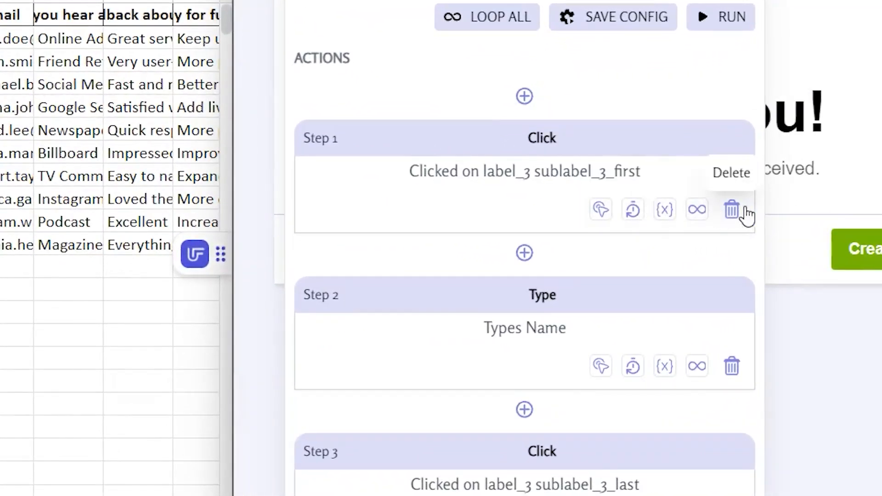
Delete the recorded click steps on first name, last name, street address and address line 2
left_click(732, 211)
scroll(717, 193, "down", 5)
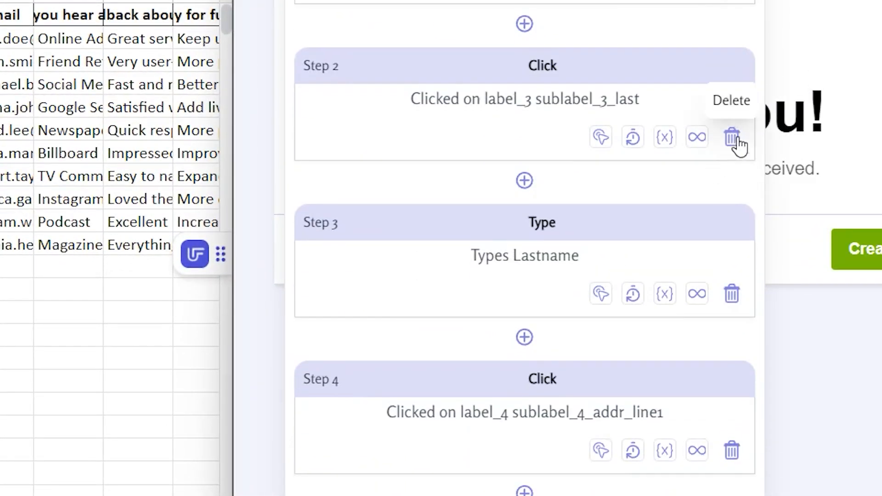
left_click(733, 139)
scroll(726, 183, "down", 3)
left_click(733, 181)
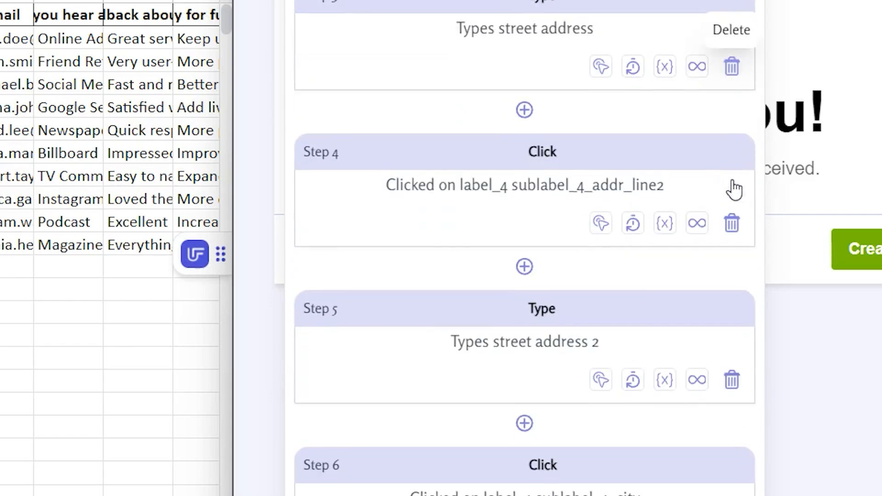
left_click(733, 220)
Delete the city, state and postal click steps, then save the workflow configuration
scroll(729, 174, "down", 5)
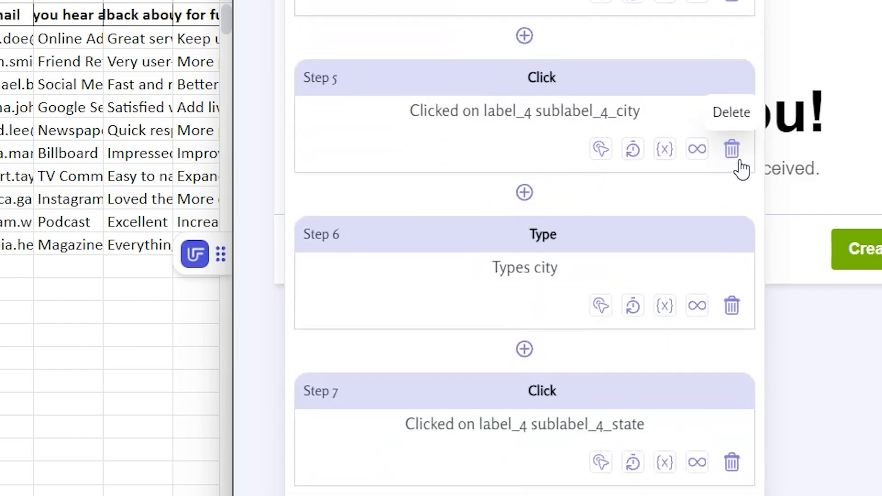
left_click(732, 152)
scroll(728, 171, "down", 3)
left_click(732, 192)
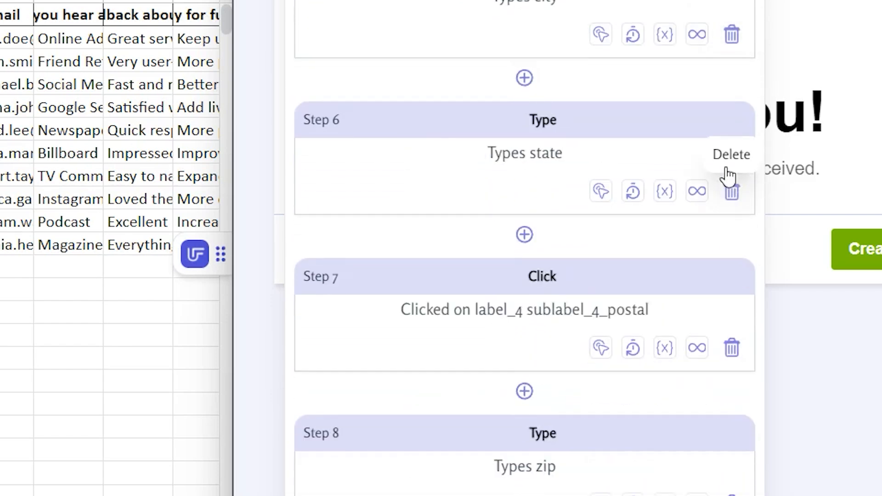
scroll(731, 157, "down", 5)
left_click(732, 119)
scroll(512, 368, "up", 15)
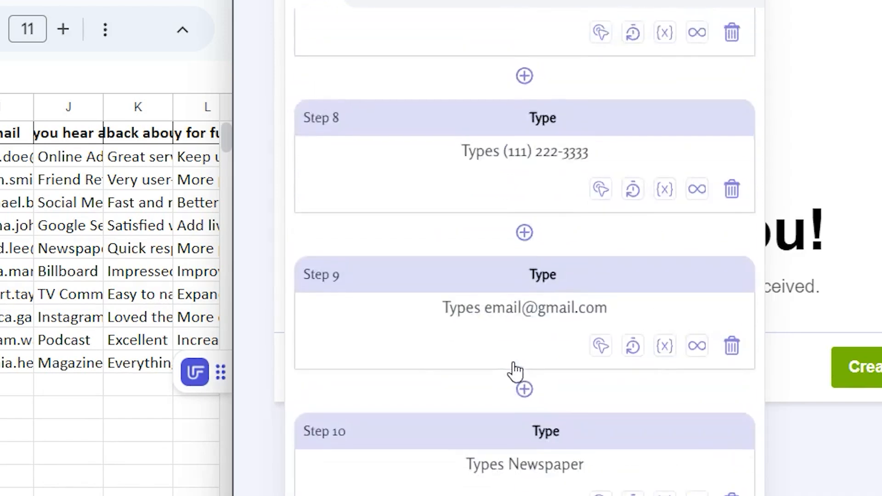
scroll(515, 370, "up", 2)
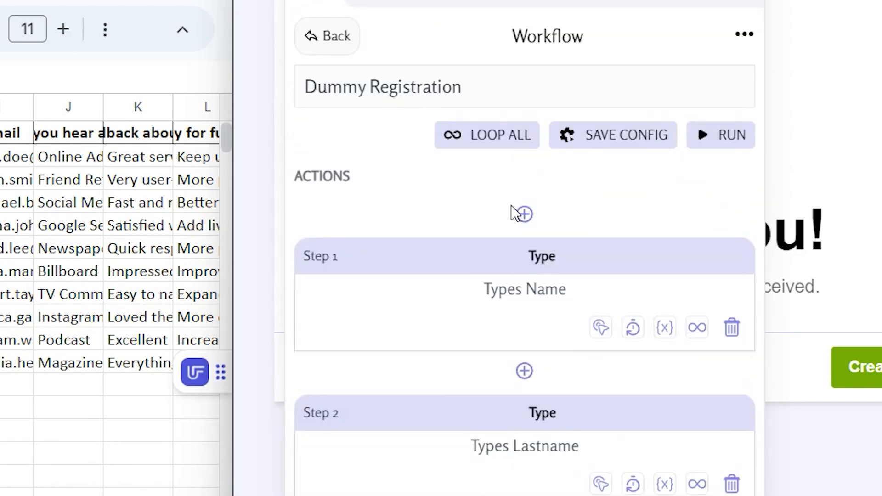
left_click(623, 146)
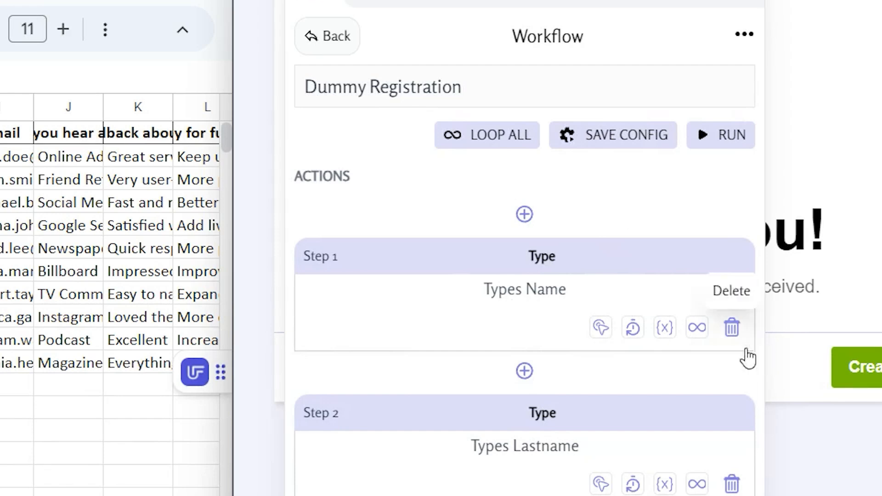
Replace the First Name header in A1 with the Name step's field label
left_click(666, 330)
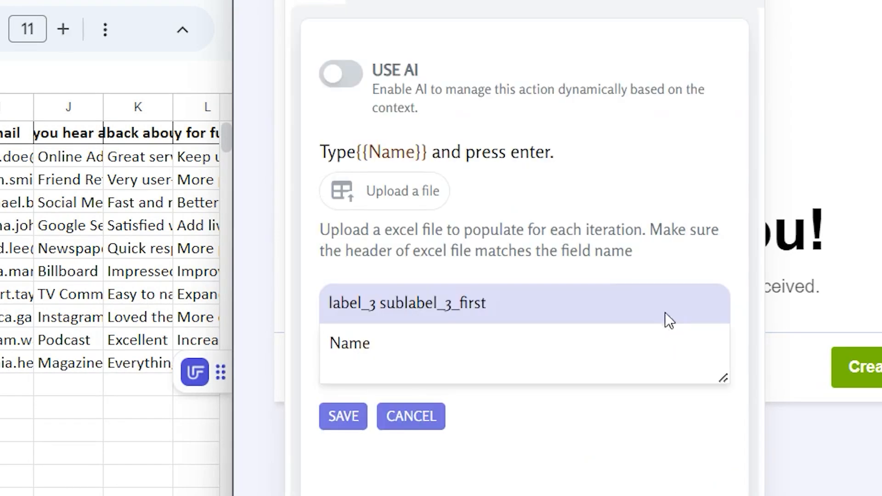
triple_click(393, 309)
right_click(393, 309)
left_click(416, 332)
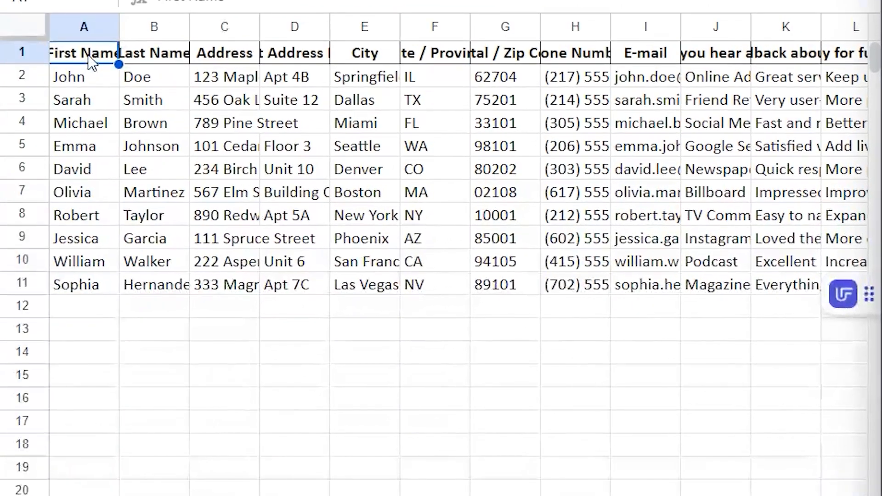
double_click(91, 54)
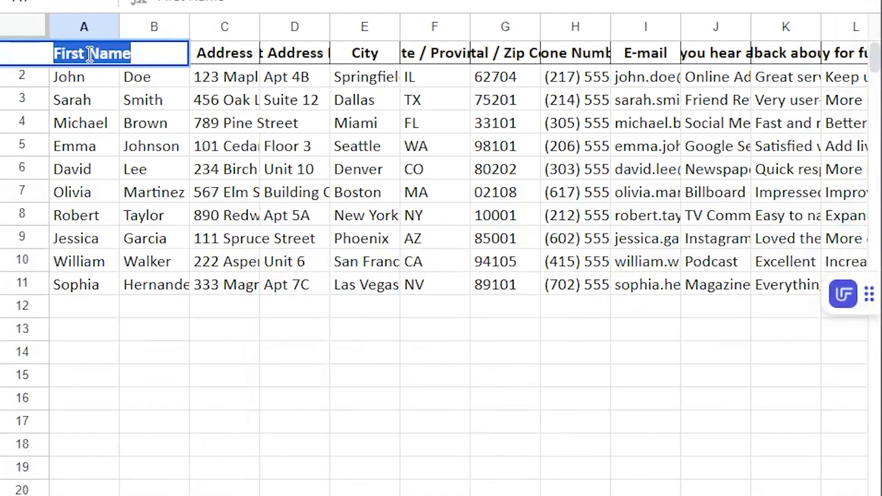
key("ctrl+v")
left_click(78, 376)
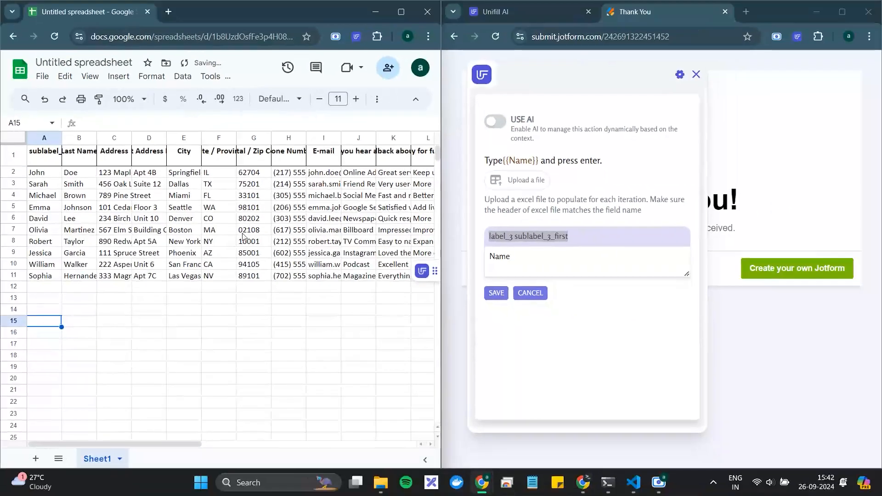
left_click(542, 295)
scroll(595, 261, "down", 2)
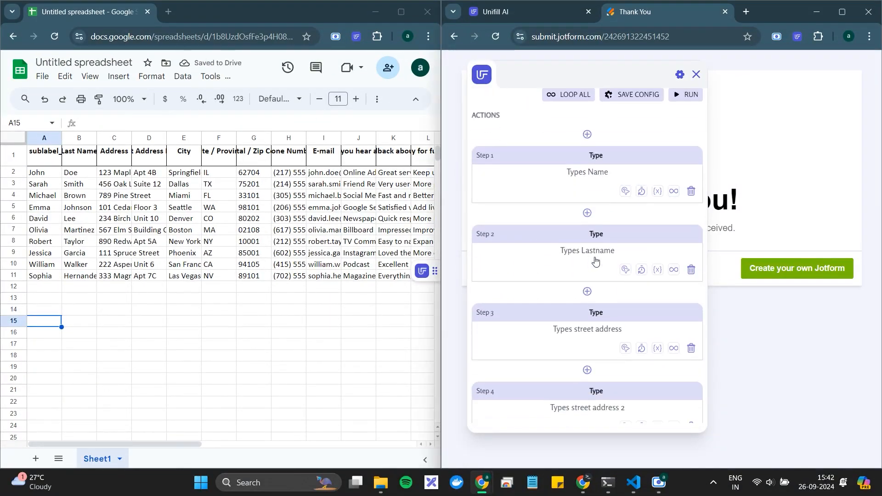
Replace the Last Name header in B1 with the Lastname step's field label
left_click(658, 270)
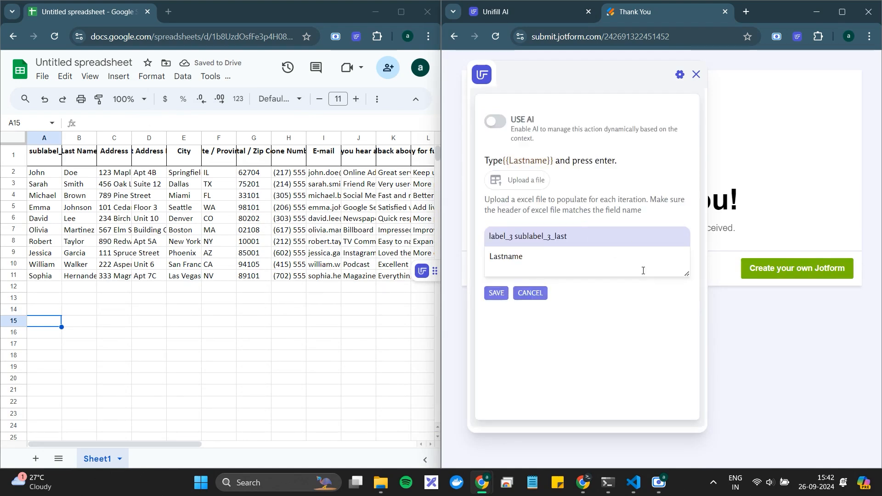
double_click(522, 236)
triple_click(521, 236)
left_click(45, 156)
double_click(76, 156)
key("ctrl+v")
left_click(530, 293)
left_click(114, 156)
Paste the street address, address line 2 and city field labels into headers C1, D1 and E1
left_click(658, 293)
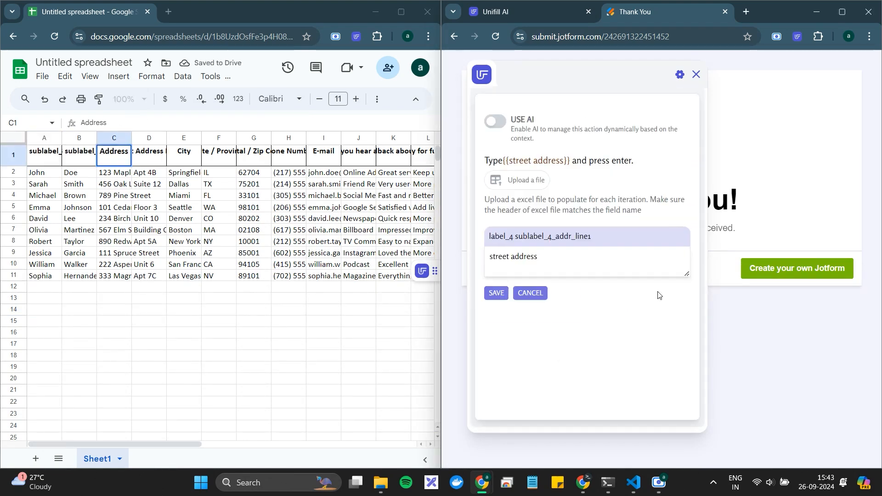
triple_click(543, 237)
type("label_4 sublabel_4_addr_line1")
left_click(114, 287)
left_click(530, 293)
triple_click(542, 237)
type("label_4 sublabel_4_addr_line2")
left_click(156, 321)
double_click(543, 239)
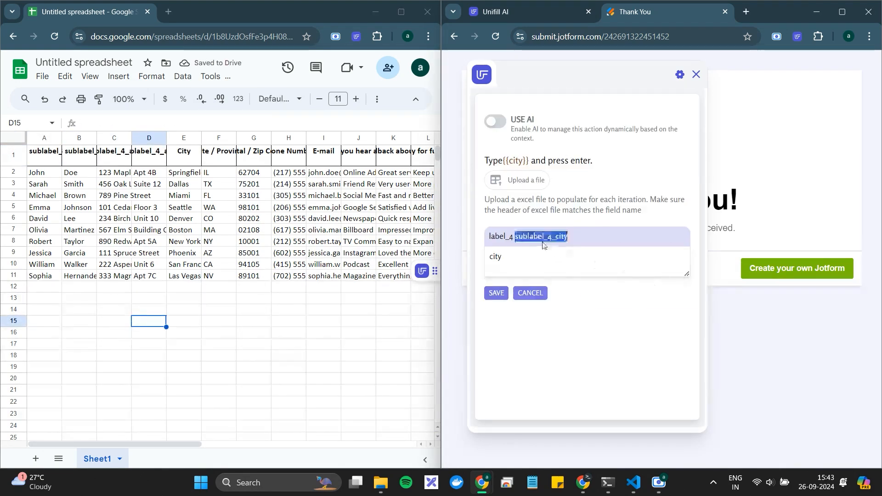
triple_click(542, 237)
type("label_4 sublabel_4_city")
left_click(183, 309)
Paste the state, postal and phone field labels into headers F1, G1 and H1
left_click(530, 293)
triple_click(543, 237)
key("ctrl+v")
triple_click(543, 238)
triple_click(255, 153)
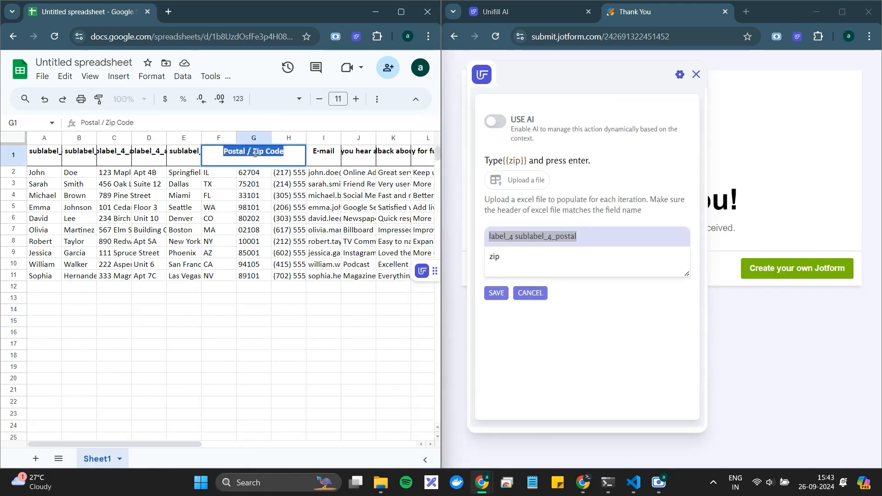
key("ctrl+v")
left_click(218, 310)
left_click(530, 293)
triple_click(514, 237)
key("ctrl+v")
left_click(530, 294)
Replace the I1 header with the e-mail step's field label
left_click(288, 321)
triple_click(535, 236)
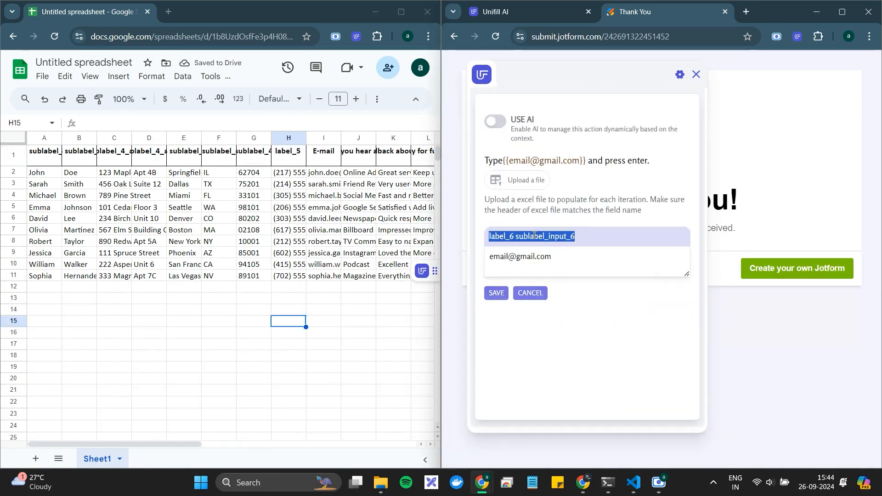
key("ctrl+c")
triple_click(324, 153)
key("ctrl+v")
left_click(288, 332)
left_click(530, 293)
Check the Newspaper referral mapping, leave J2 unchanged, and paste the feedback label into K1
left_click(657, 266)
double_click(514, 257)
triple_click(355, 177)
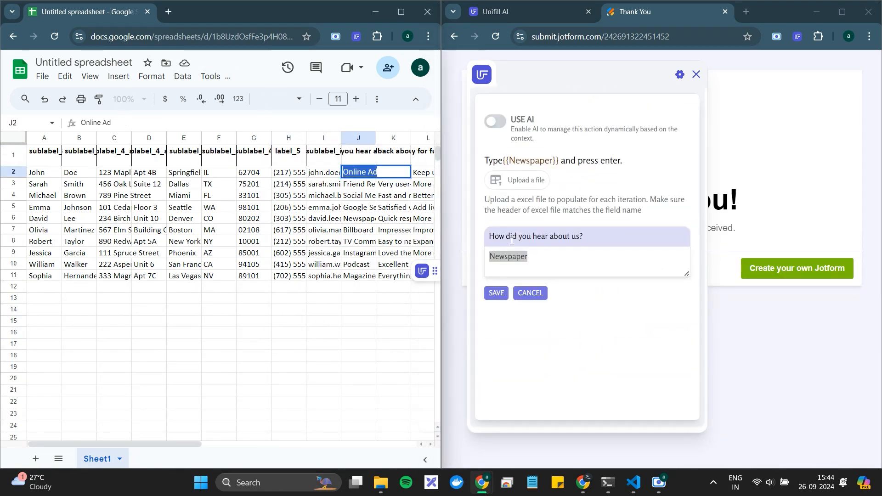
triple_click(512, 240)
left_click(393, 332)
left_click(530, 294)
left_click(657, 260)
triple_click(501, 237)
triple_click(386, 157)
key("ctrl+v")
left_click(531, 293)
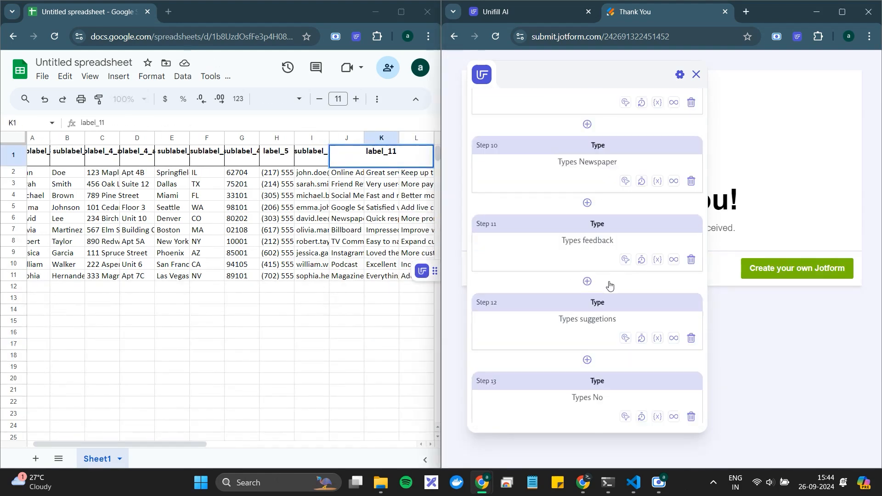
scroll(610, 286, "down", 2)
double_click(416, 156)
Paste the suggestions field label into header L1
left_click(658, 251)
double_click(502, 236)
triple_click(410, 166)
key("ctrl+v")
left_click(530, 293)
Download the sheet as Microsoft Excel (.xlsx) and locate Untitled spreadsheet (5).xlsx in Downloads
left_click(42, 76)
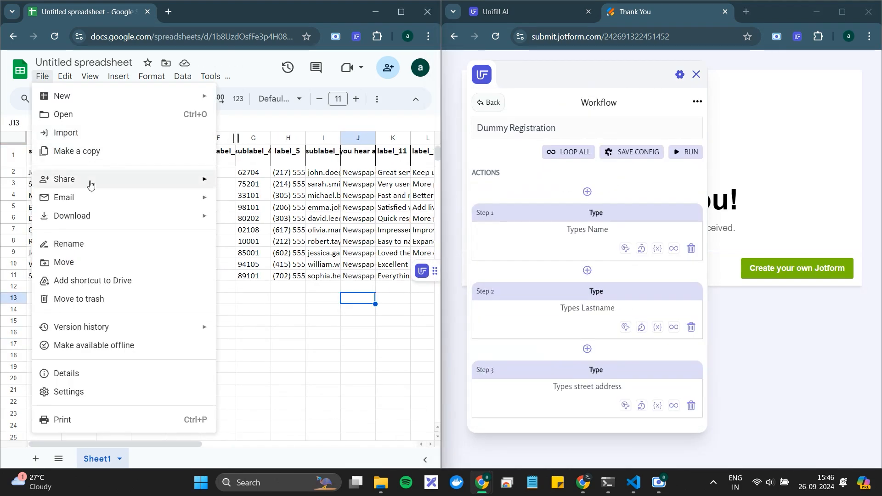
mouse_move(88, 220)
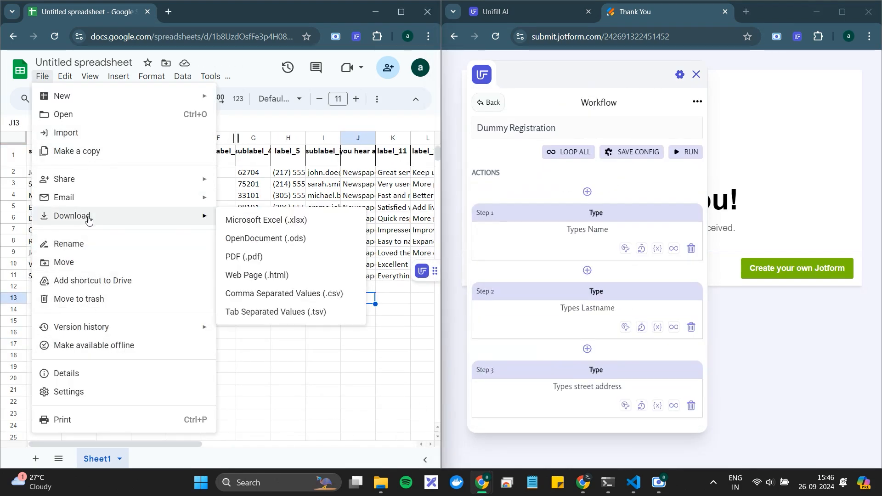
left_click(268, 224)
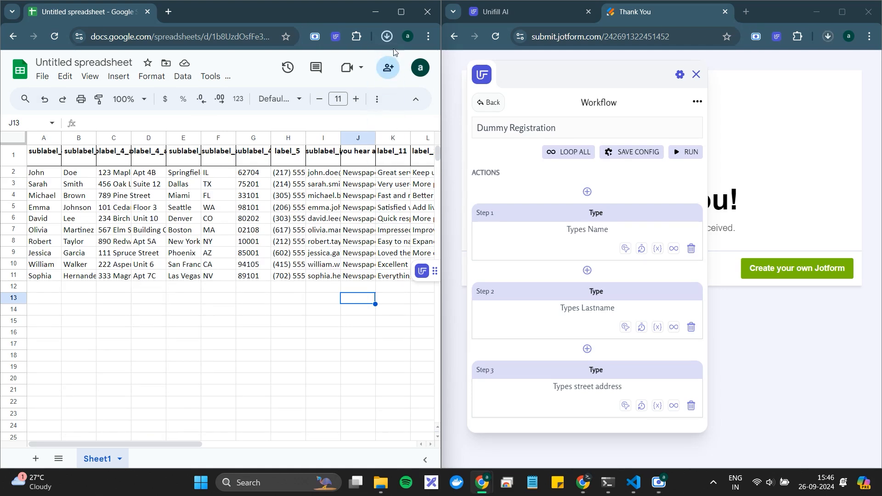
left_click(387, 37)
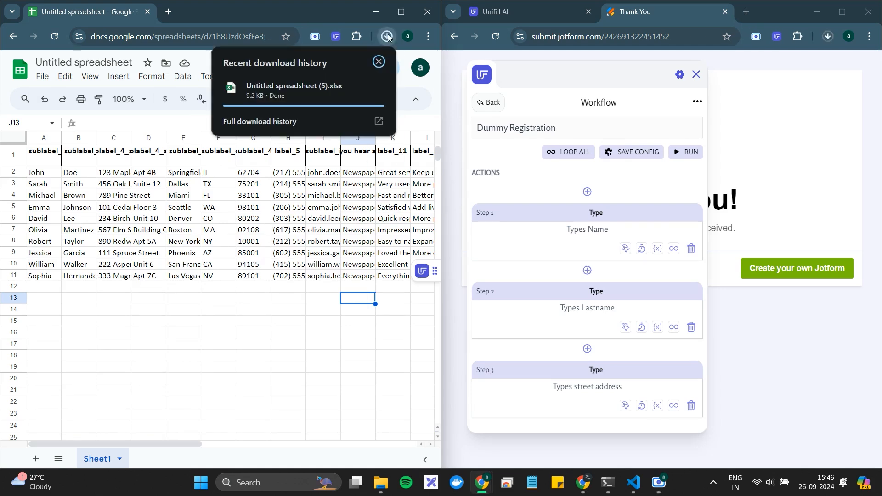
left_click(356, 87)
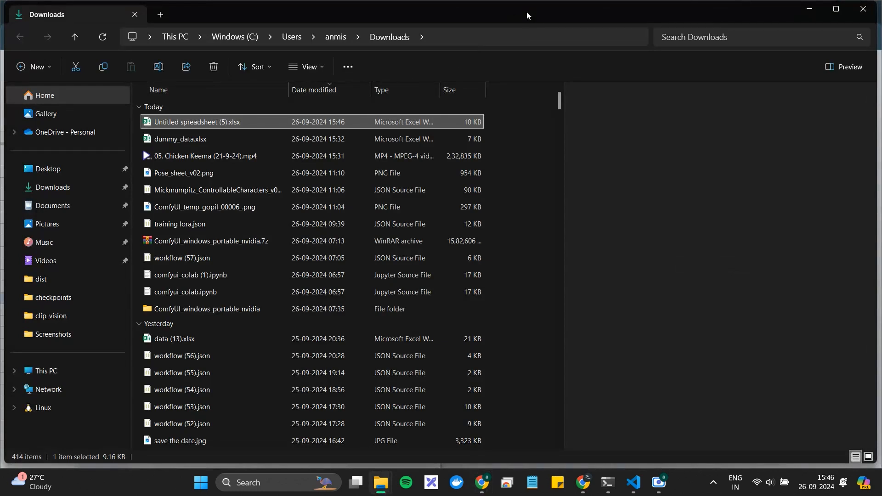
left_click_drag(526, 13, 2, 155)
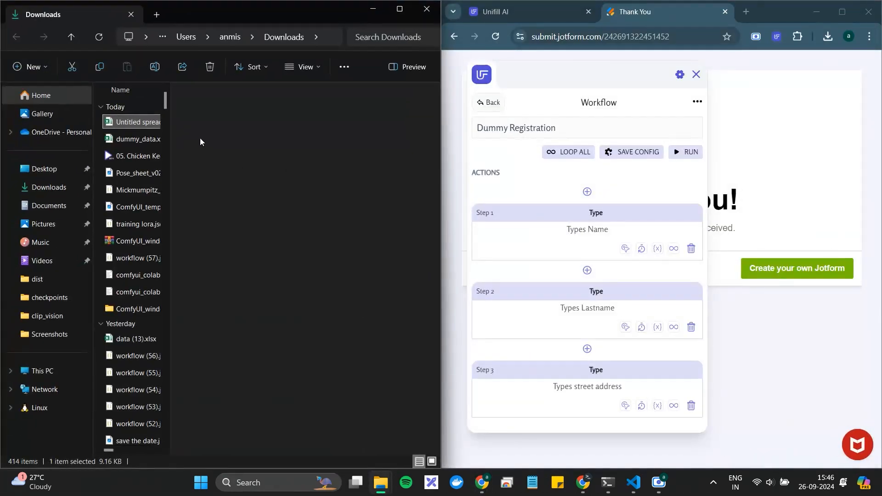
left_click(419, 13)
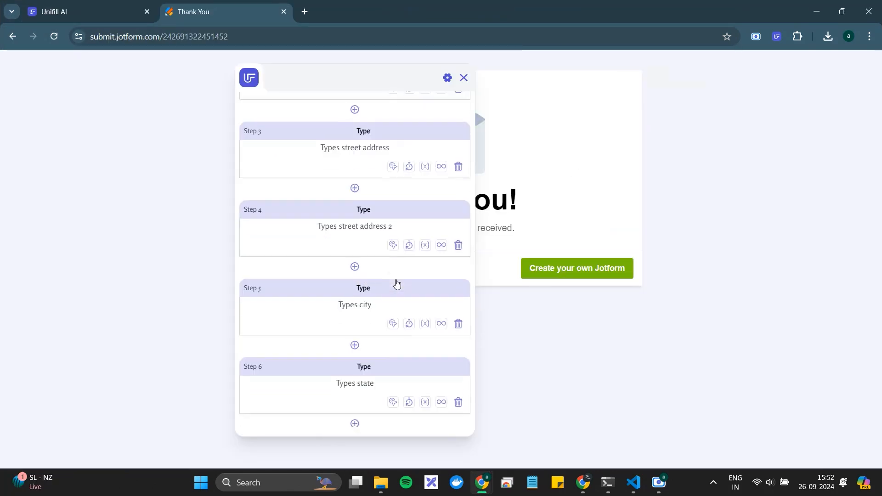
scroll(395, 284, "up", 5)
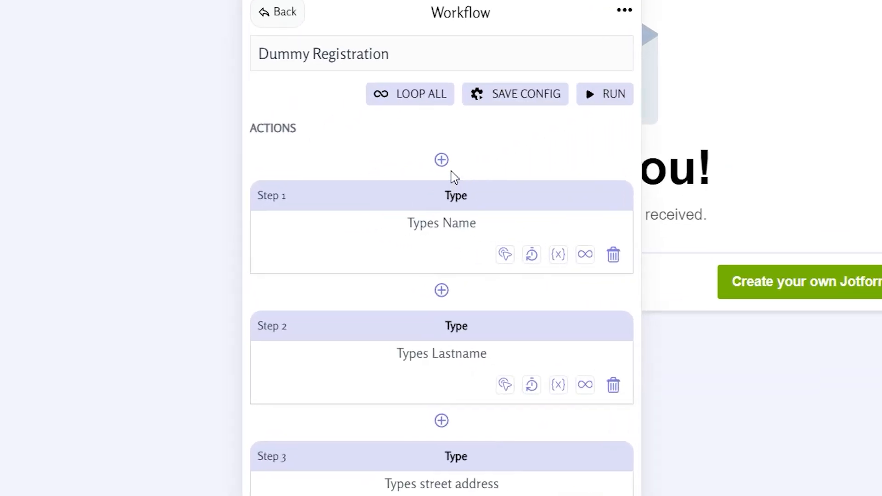
left_click(355, 196)
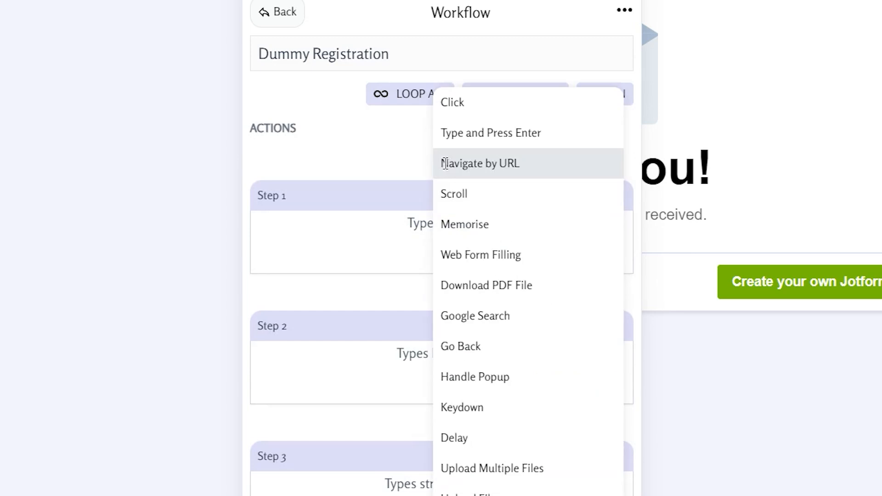
left_click(381, 200)
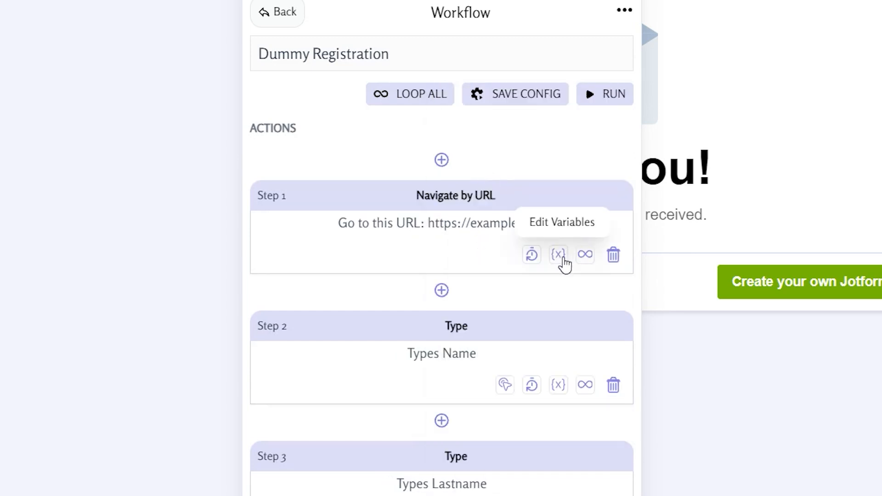
left_click(562, 260)
left_click(410, 199)
key("ctrl+a")
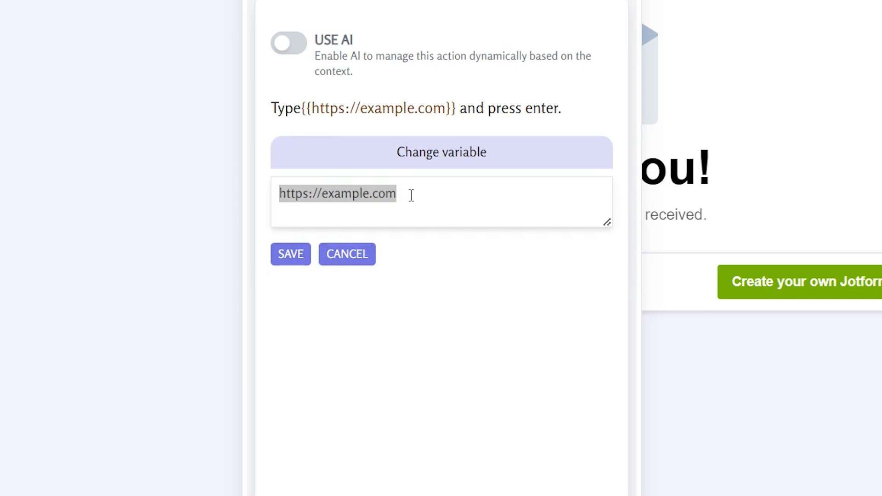
left_click_drag(411, 195, 322, 194)
key("ctrl+v")
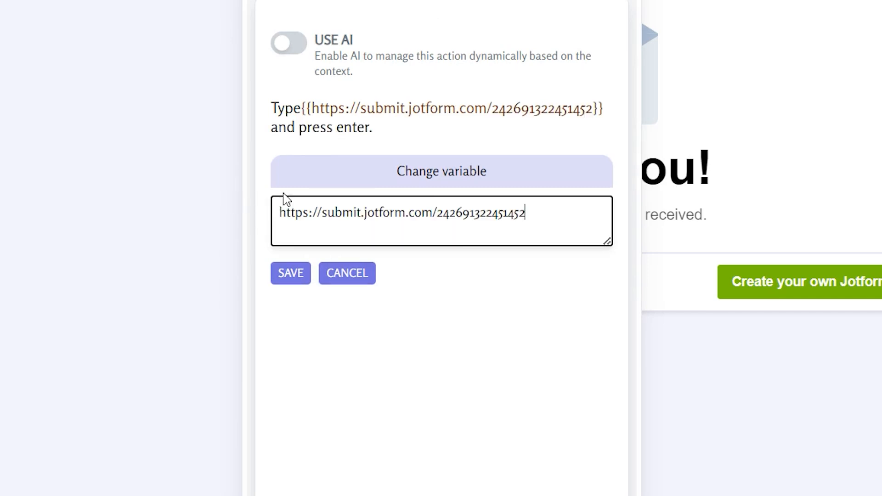
left_click(303, 279)
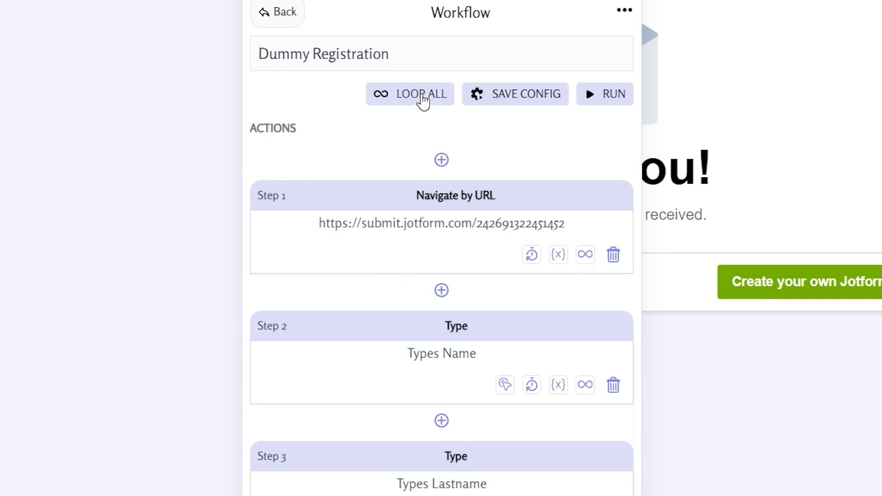
Loop the whole workflow 10 times over Untitled spreadsheet (9).xlsx, replacing the old attached file
left_click(422, 97)
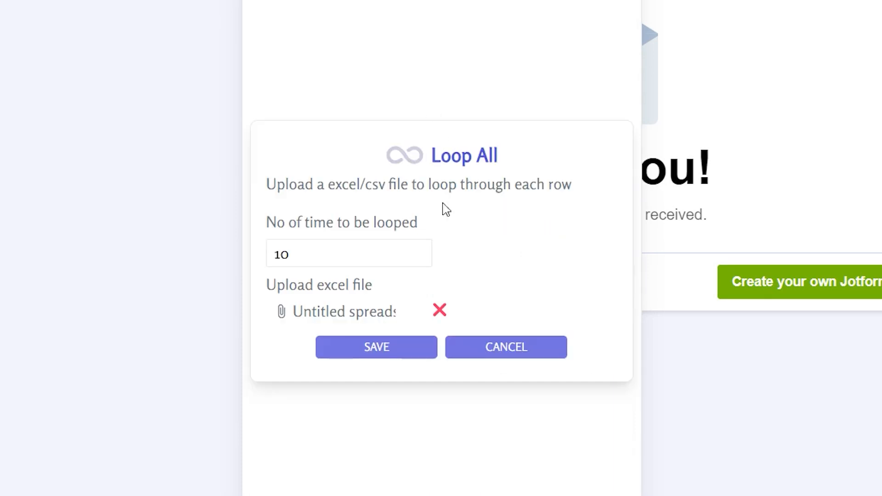
left_click_drag(351, 262, 248, 266)
left_click(439, 313)
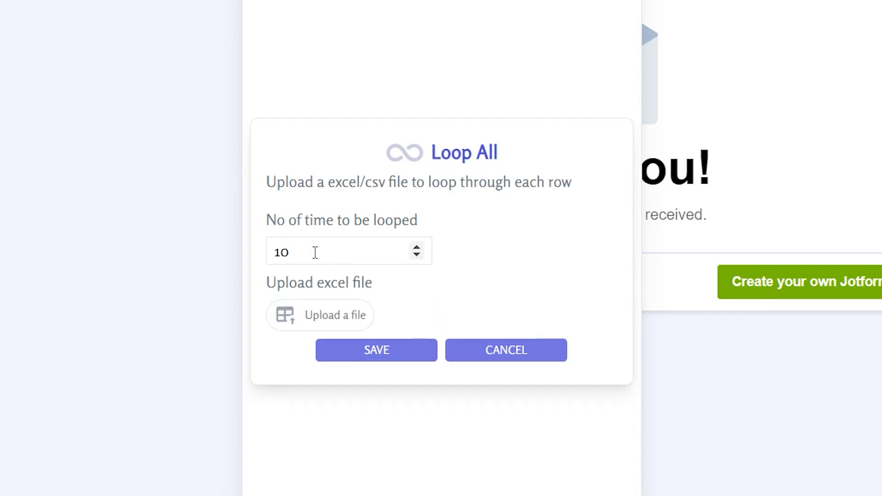
left_click(335, 321)
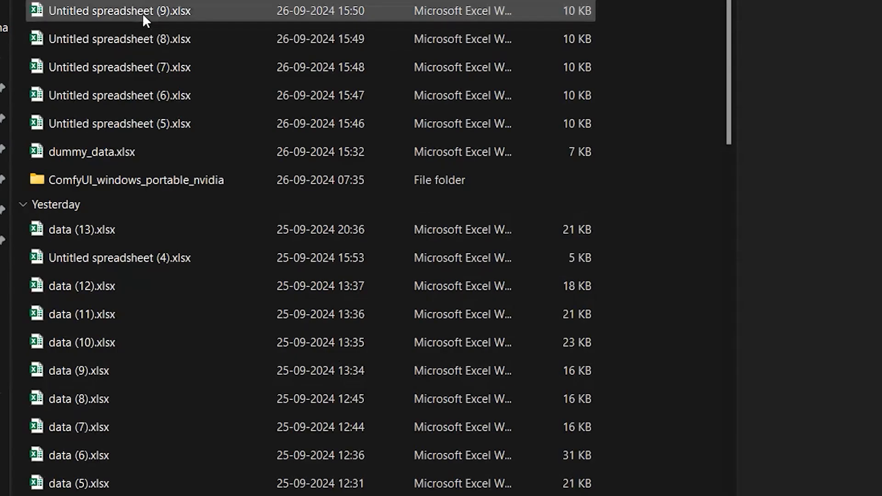
double_click(183, 14)
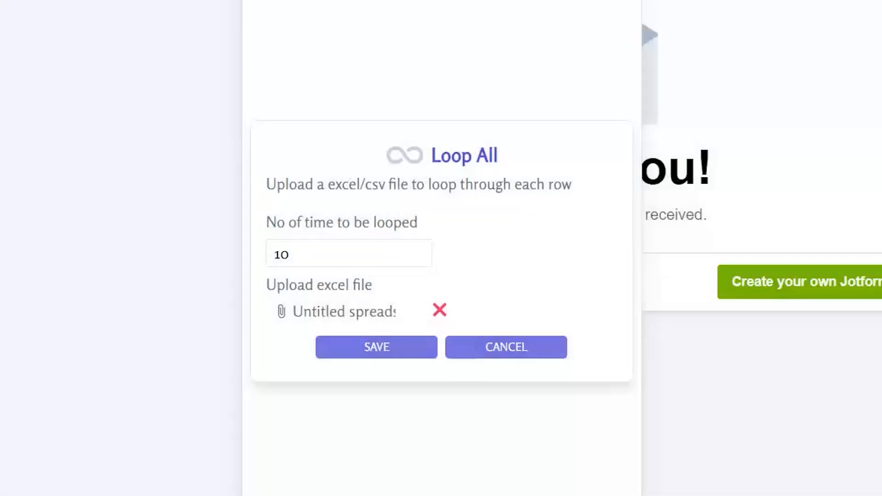
left_click(387, 355)
scroll(427, 322, "down", 8)
scroll(459, 347, "down", 20)
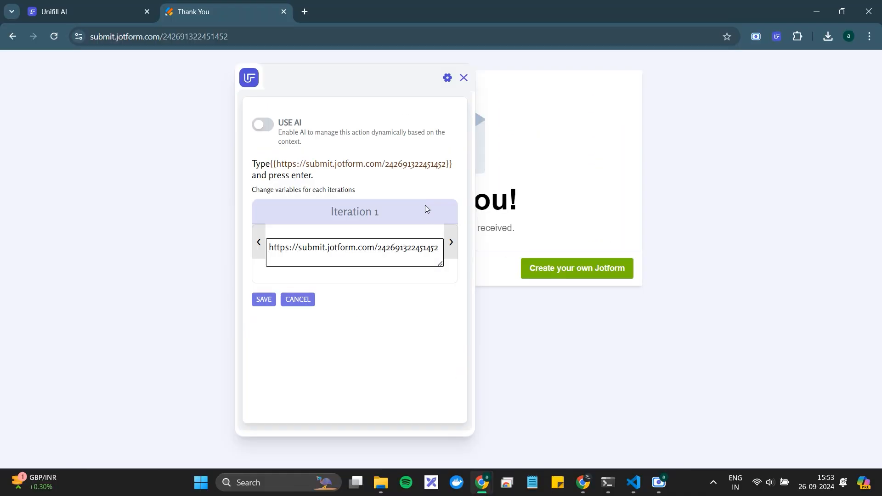
Check the per-iteration values loaded for the URL, Name, Lastname and street address steps
left_click(451, 244)
left_click(303, 301)
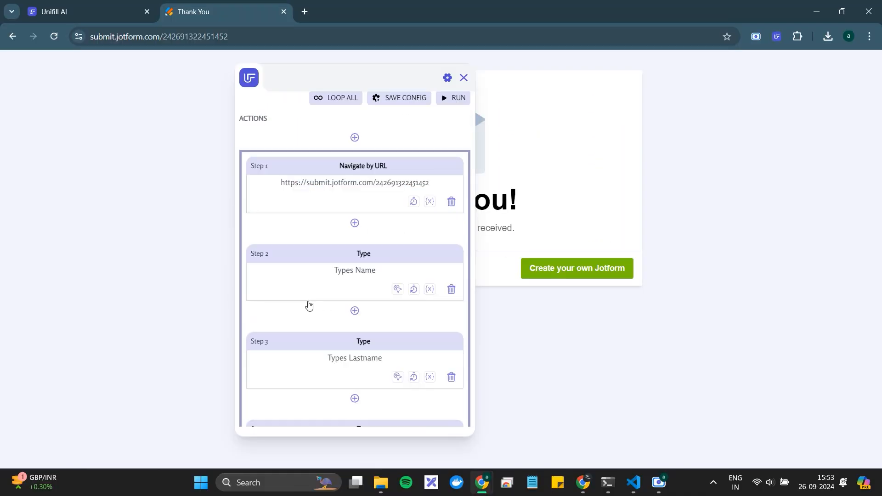
left_click(429, 290)
left_click(298, 337)
scroll(396, 295, "down", 1)
left_click(432, 262)
left_click(298, 337)
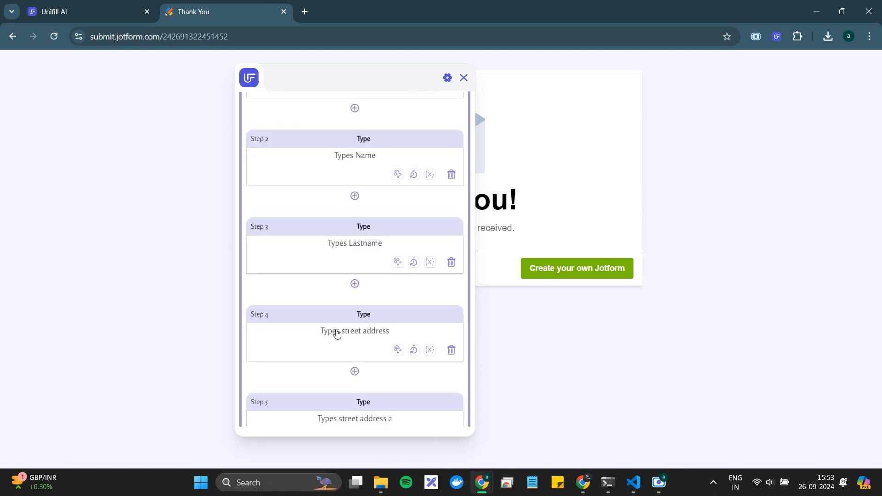
scroll(411, 297, "down", 2)
left_click(424, 237)
left_click(298, 337)
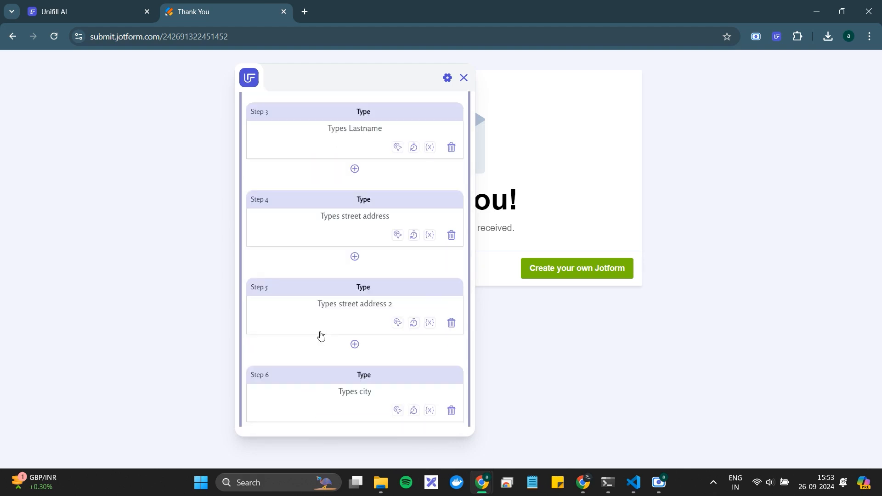
Check the loaded values for the second address line, city, state and zip steps
left_click(429, 323)
left_click(298, 337)
scroll(423, 331, "down", 1)
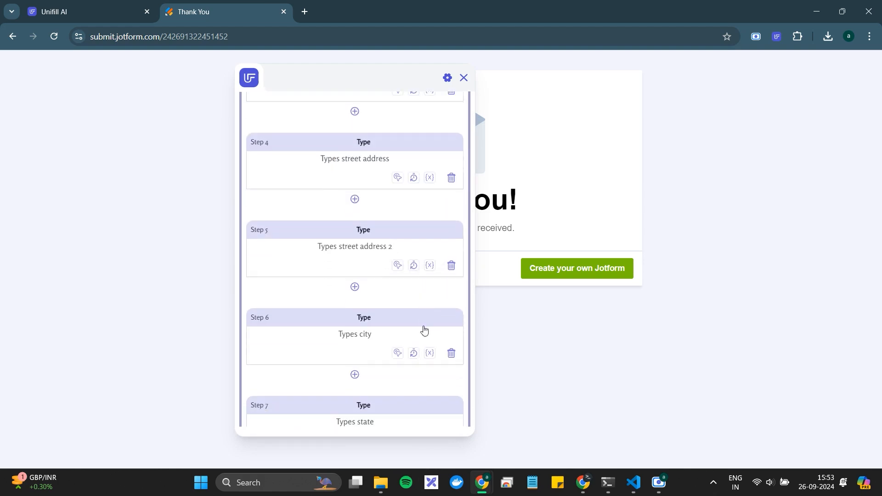
left_click(430, 352)
left_click(298, 337)
scroll(436, 345, "down", 1)
left_click(430, 326)
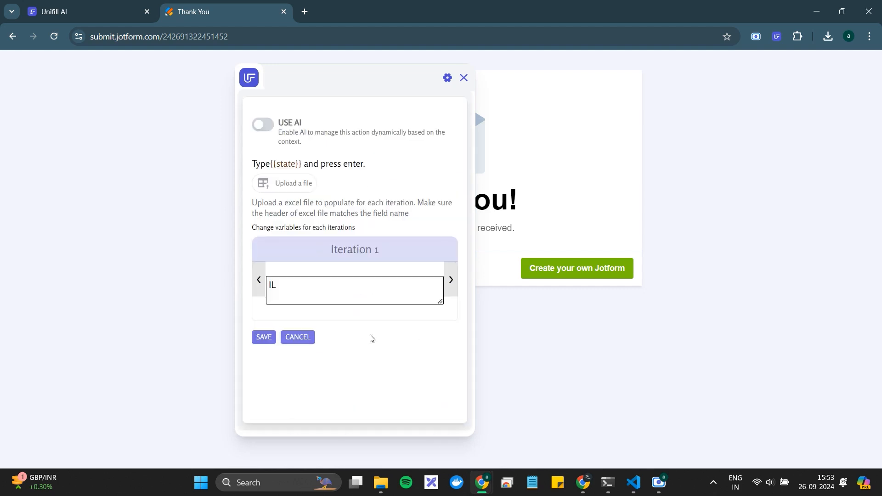
left_click(310, 337)
left_click(428, 414)
left_click(299, 337)
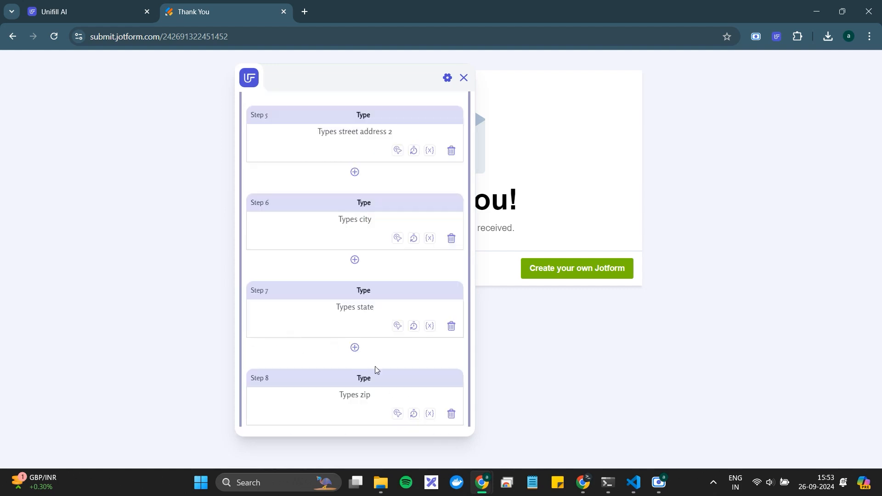
Check the phone number and e-mail steps' per-iteration values
scroll(375, 366, "down", 2)
left_click(430, 386)
left_click(299, 338)
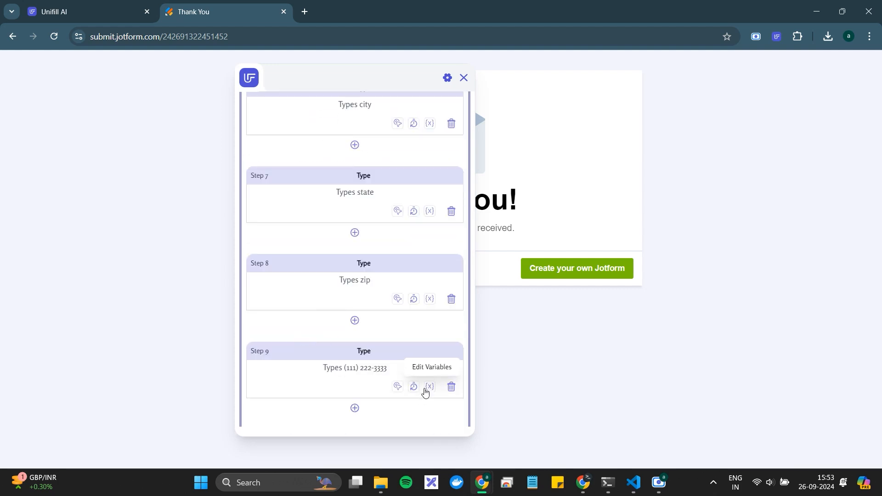
scroll(437, 355, "down", 1)
left_click(430, 329)
left_click(299, 338)
scroll(368, 322, "down", 2)
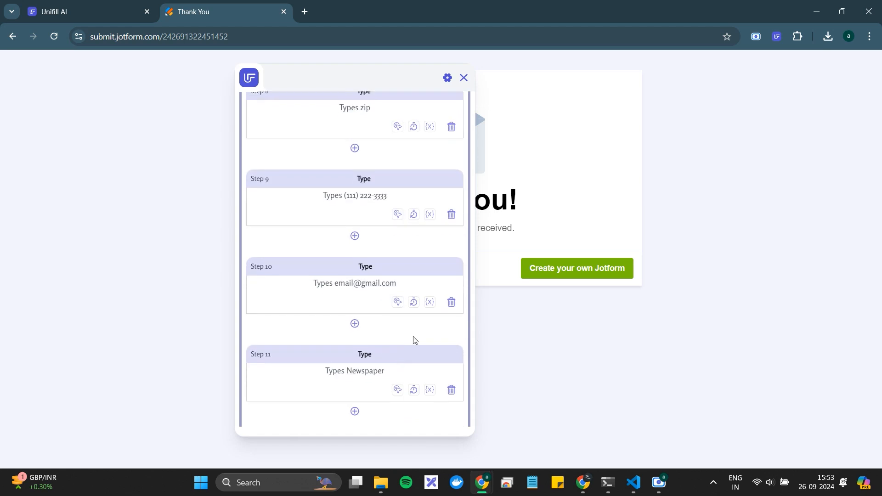
left_click(430, 302)
left_click(299, 337)
Check the Newspaper and feedback values, ending beside the blank registration form
left_click(430, 390)
left_click(299, 338)
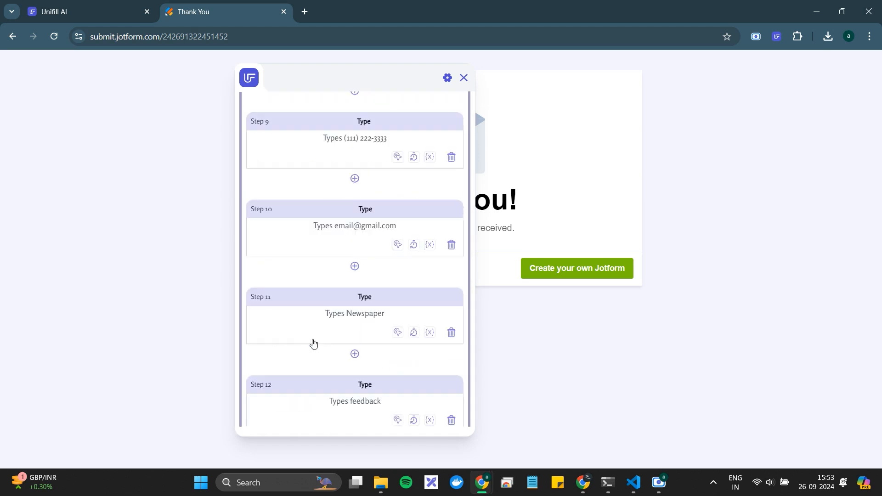
scroll(354, 344, "down", 1)
left_click(430, 346)
left_click(298, 337)
scroll(374, 331, "down", 2)
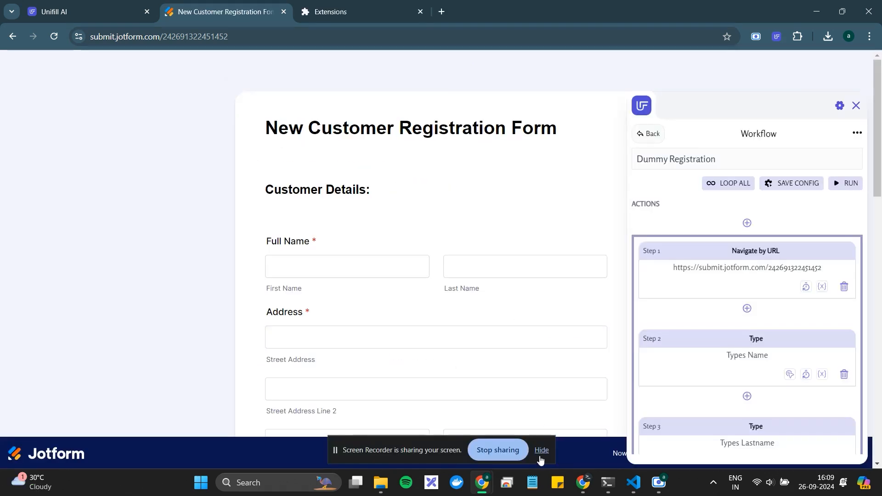
left_click(541, 456)
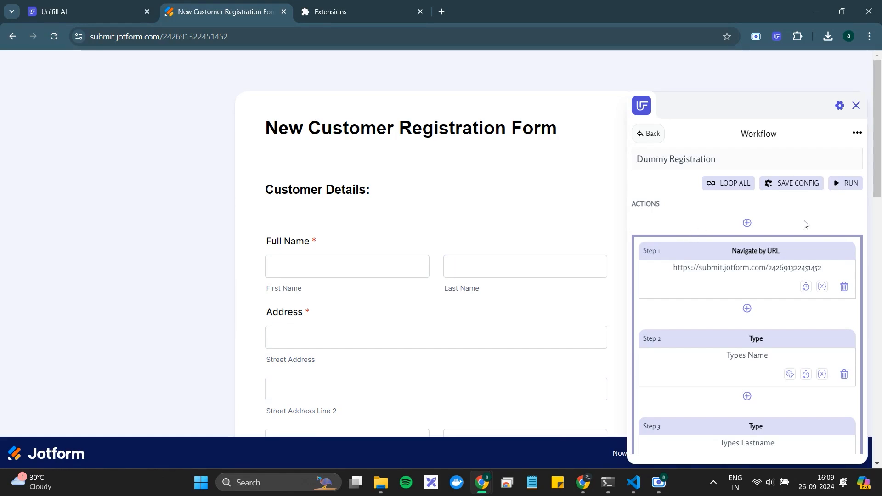
Confirm the x10 loop and run Dummy Registration on the blank New Customer Registration Form
scroll(805, 224, "down", 20)
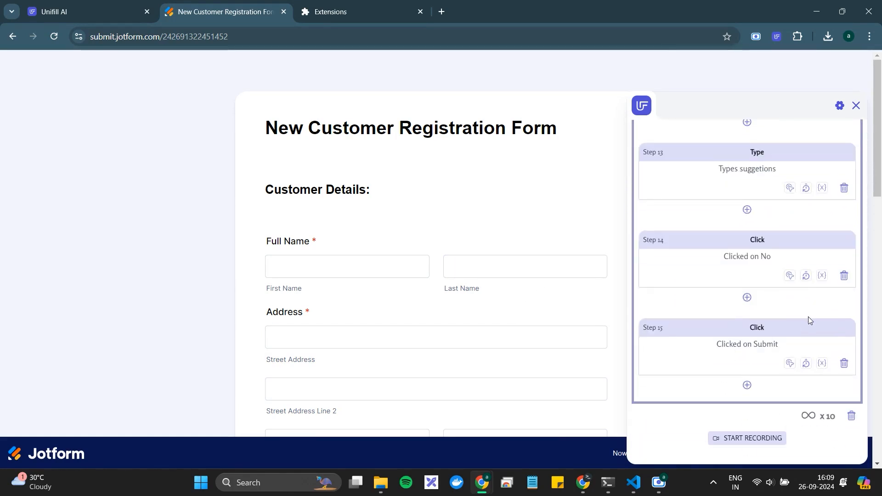
scroll(807, 331, "up", 20)
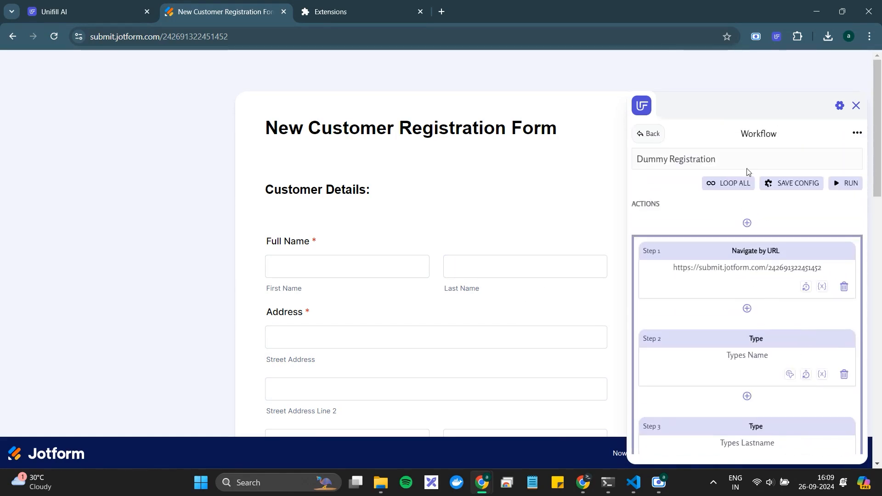
left_click(842, 186)
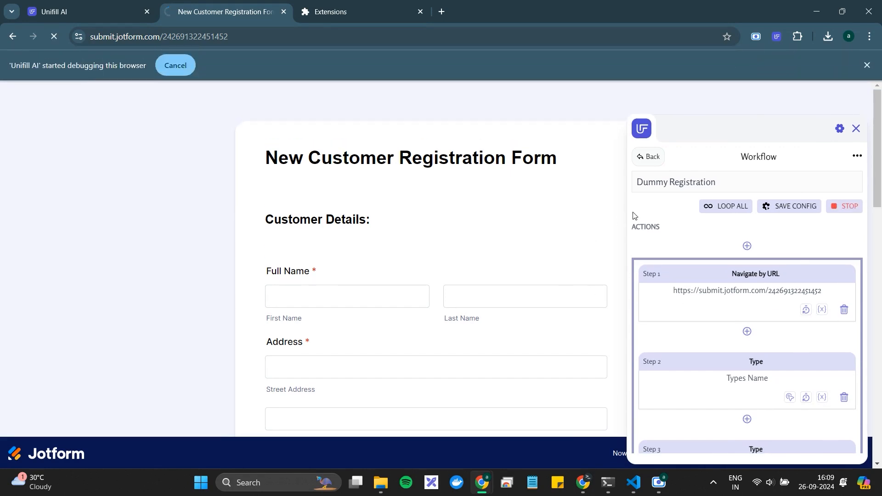